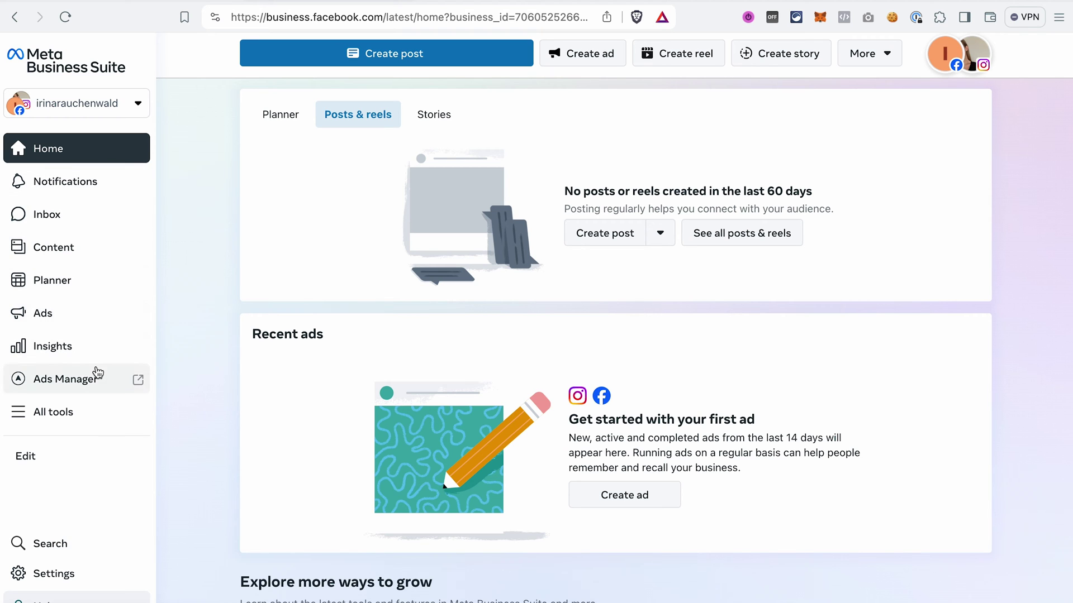
- In Events Manager, connect a new Web data source and create its dataset named "Facebook Pixel CF 2.0"
left_click(22, 421)
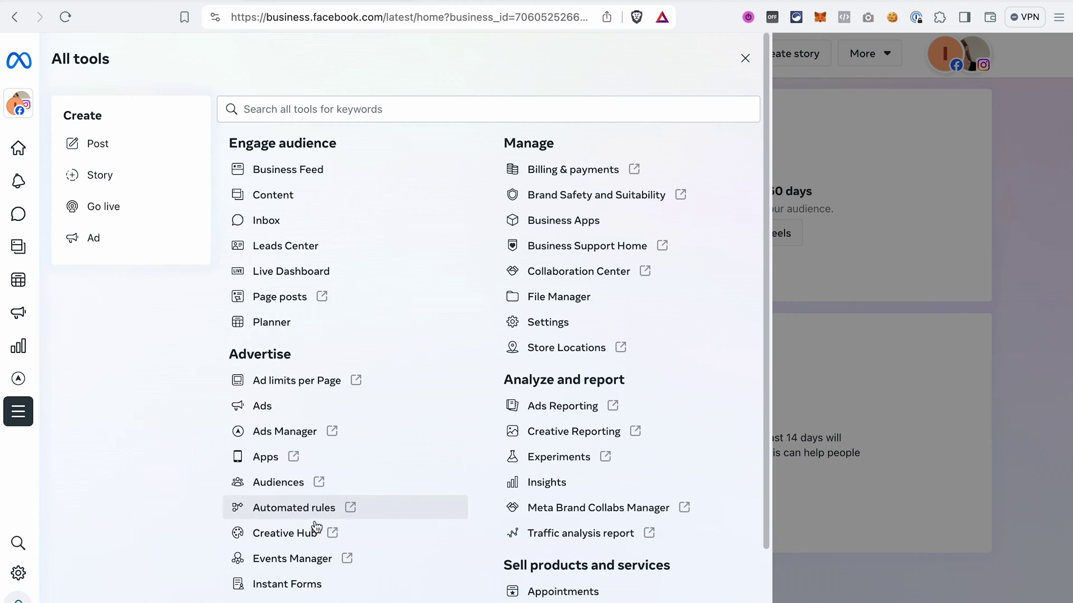
left_click(314, 567)
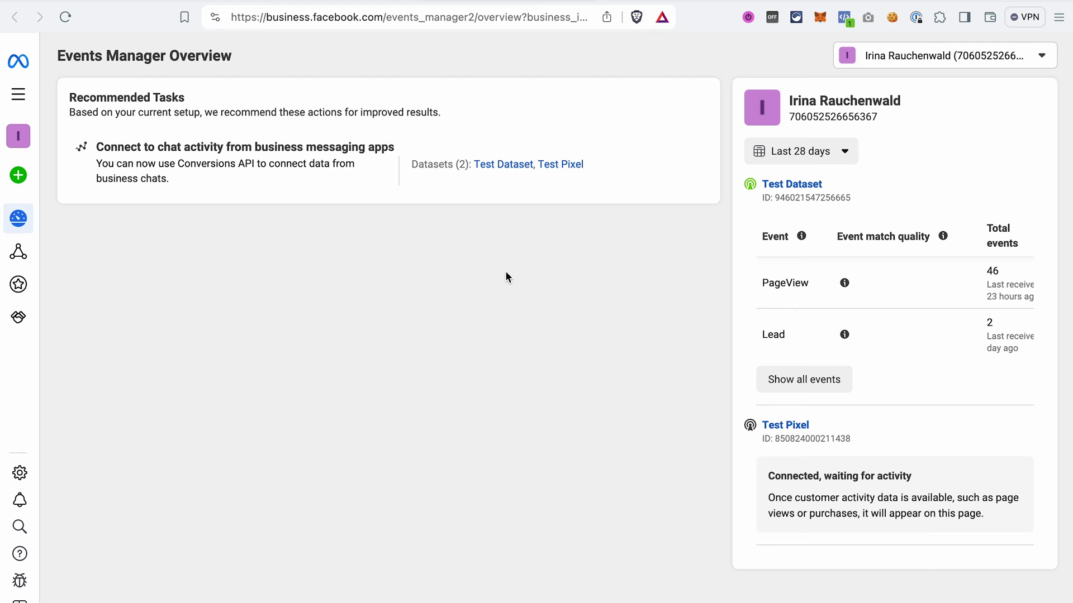
mouse_move(22, 176)
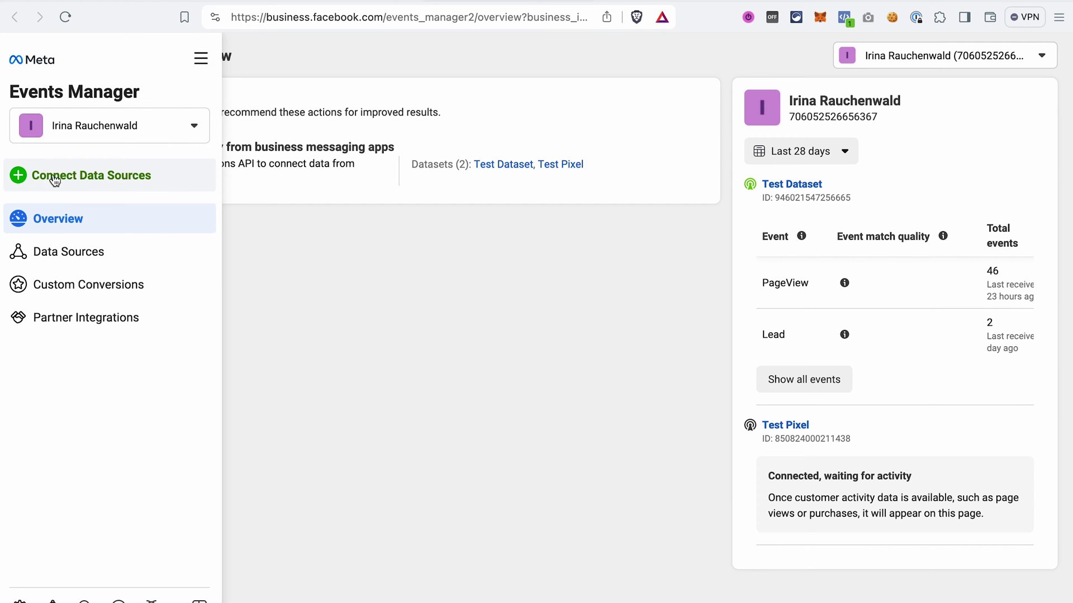
left_click(111, 179)
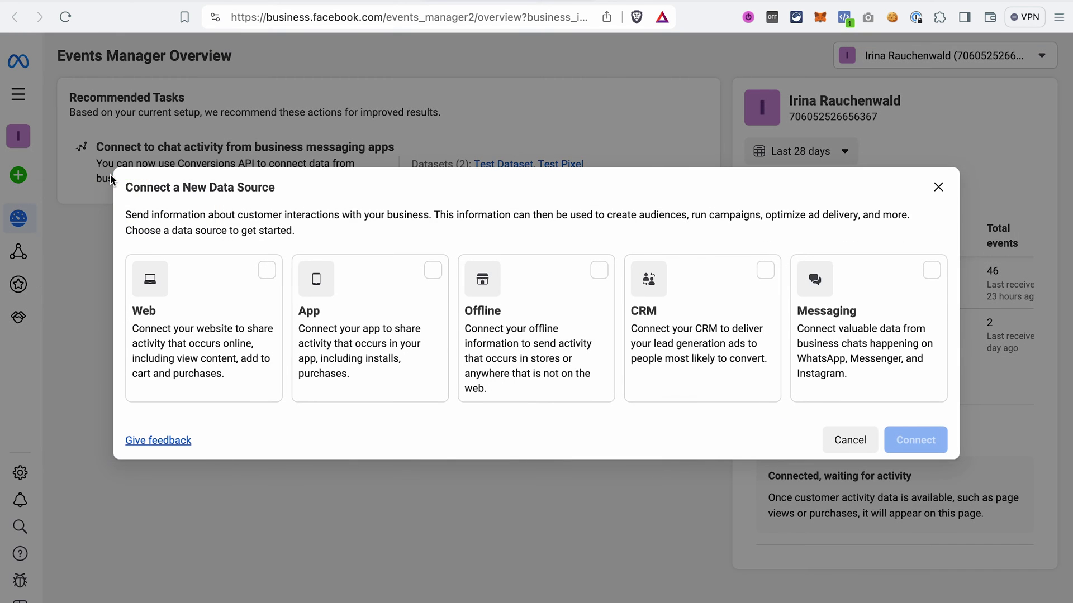
left_click(264, 278)
left_click(915, 439)
type("Facebook Pixel CF 2.0")
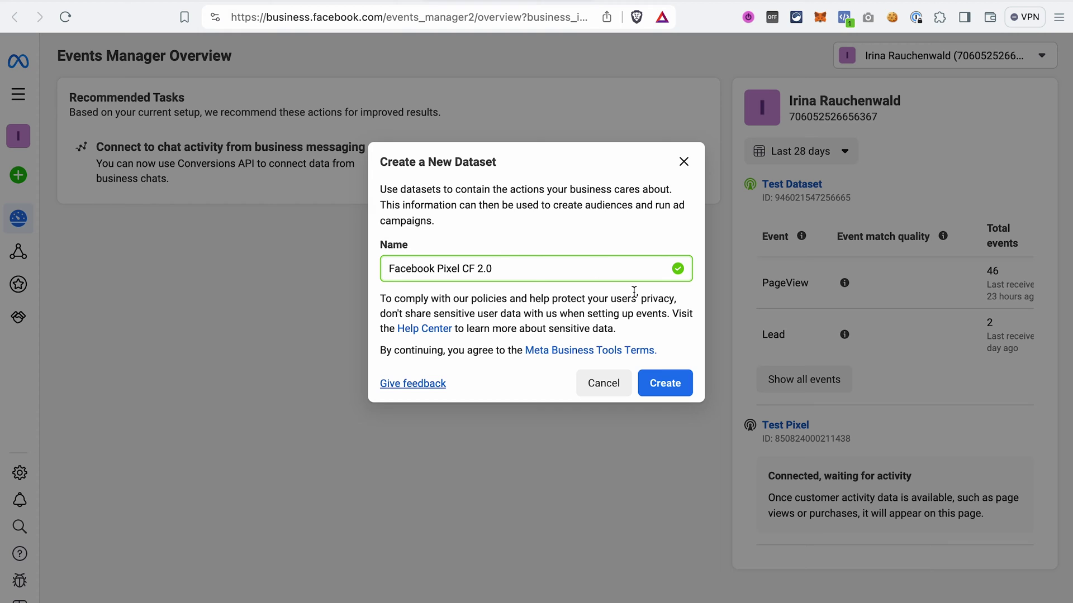
left_click(665, 385)
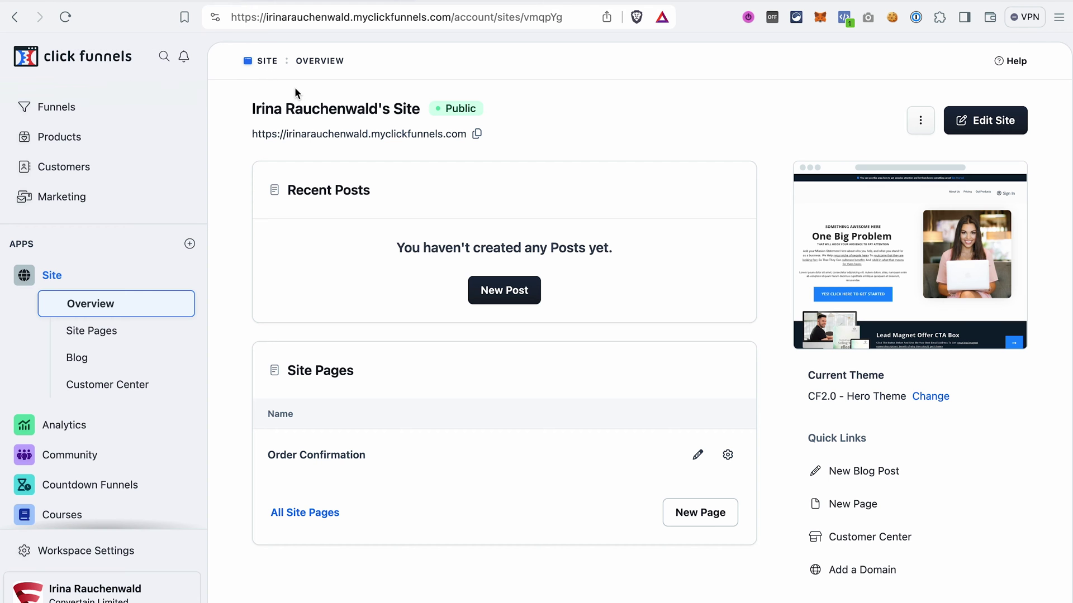
- Copy the site's address from the ClickFunnels site overview and submit it as the new pixel's website URL in Events Manager
left_click_drag(246, 132, 465, 135)
key("super+c")
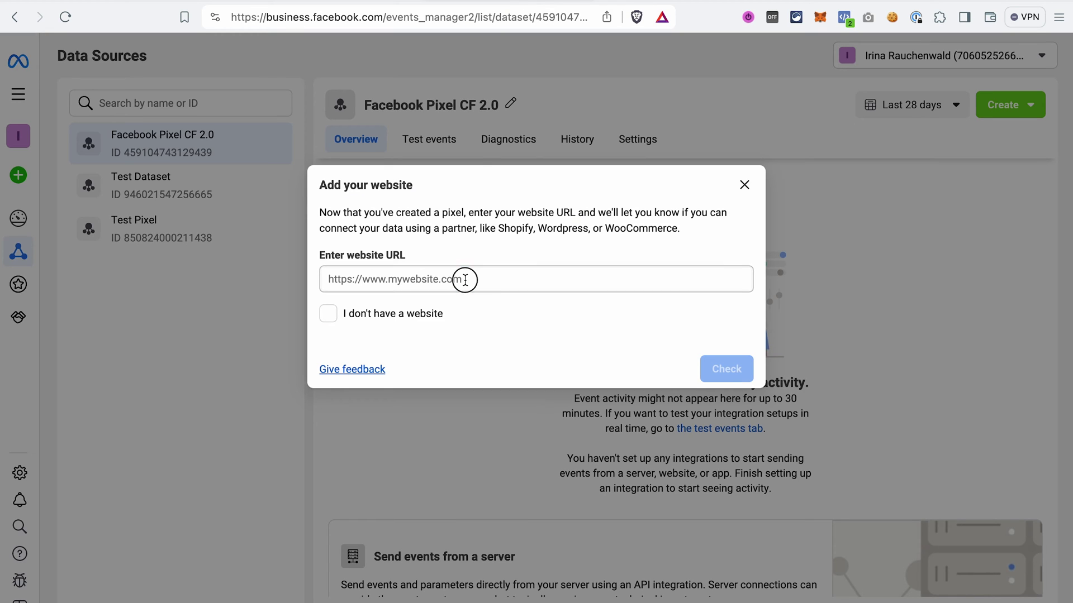
left_click(464, 279)
key("super+v")
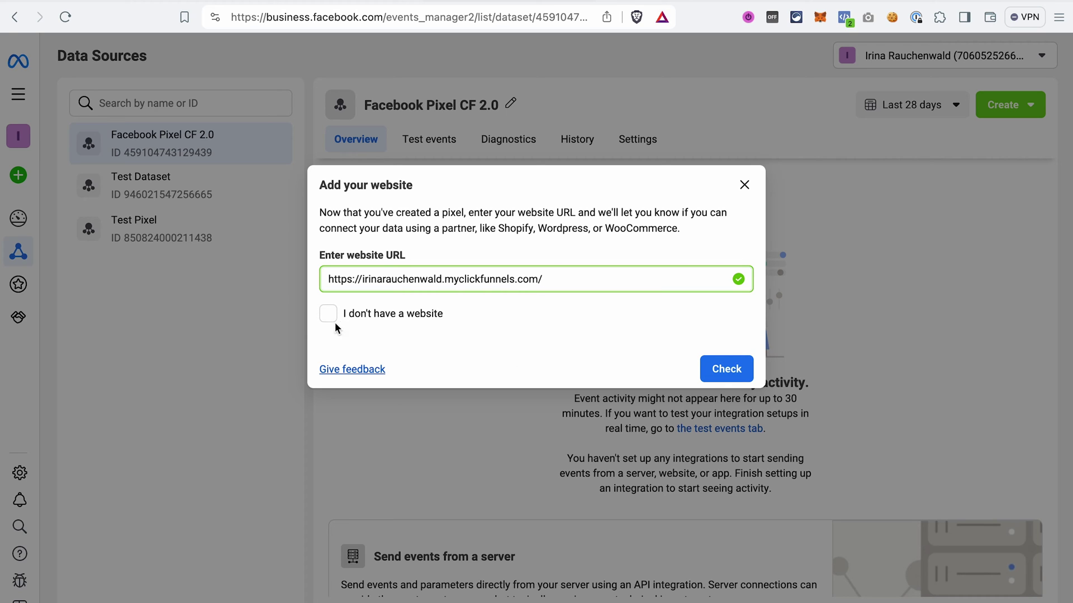
left_click(723, 367)
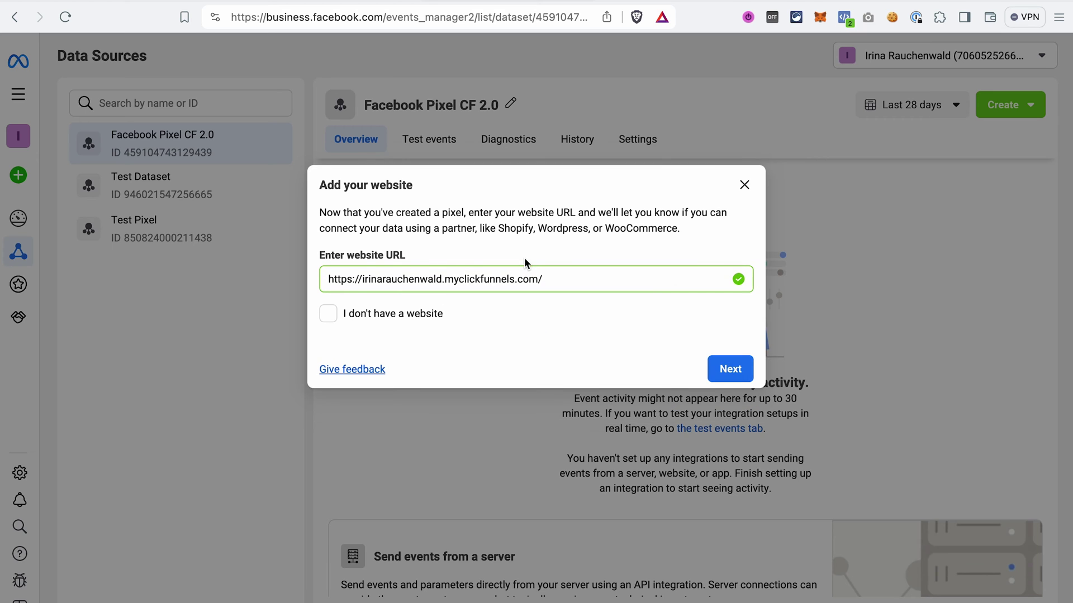
left_click(727, 369)
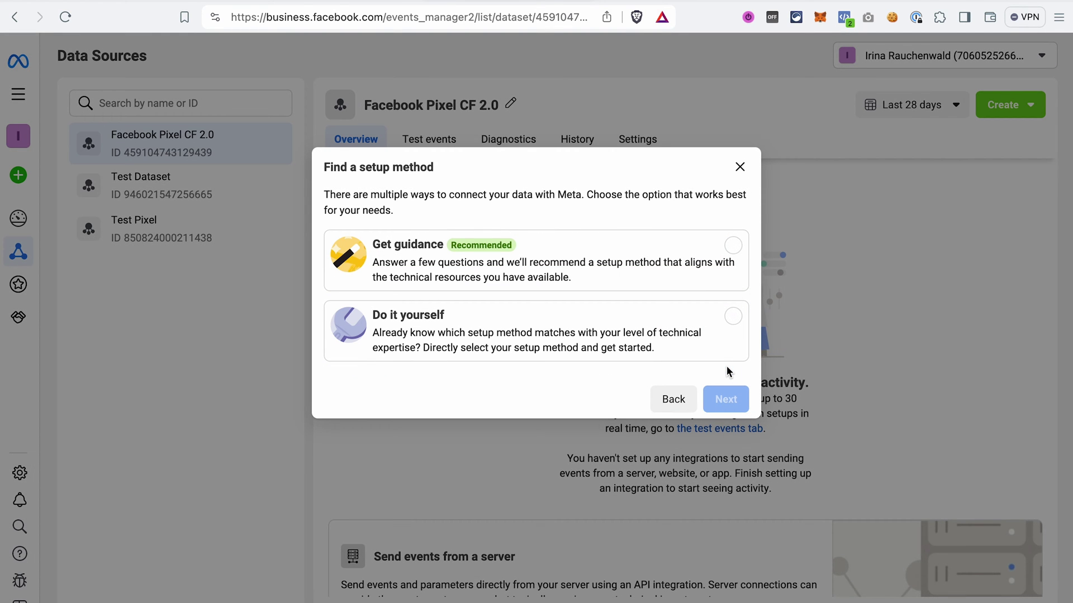
- Set the pixel's setup method to "Do it yourself" and its website connection to "Meta Pixel only"
left_click(732, 317)
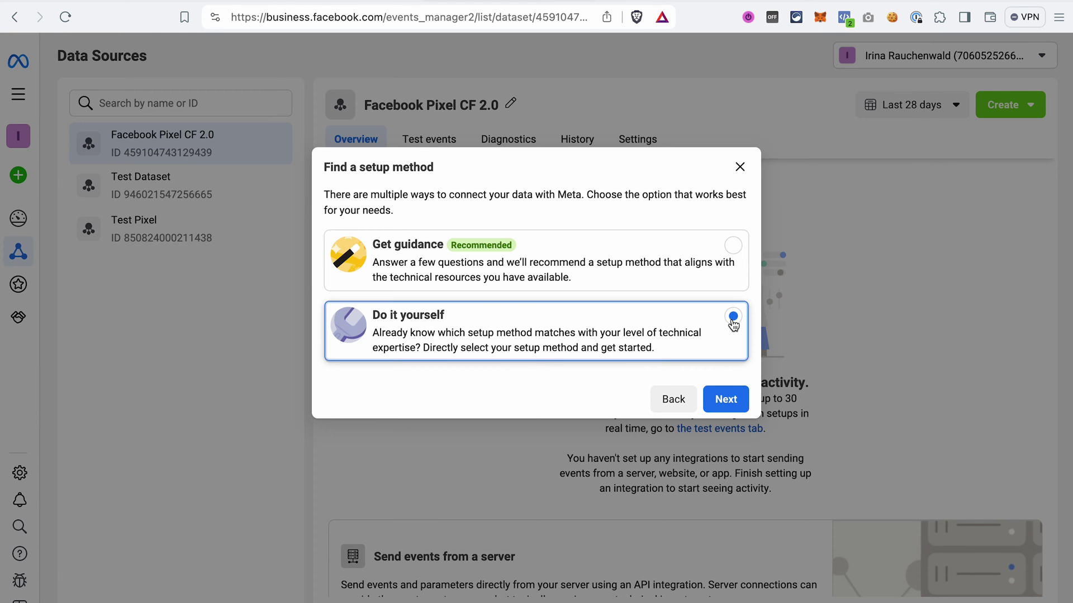
left_click(727, 400)
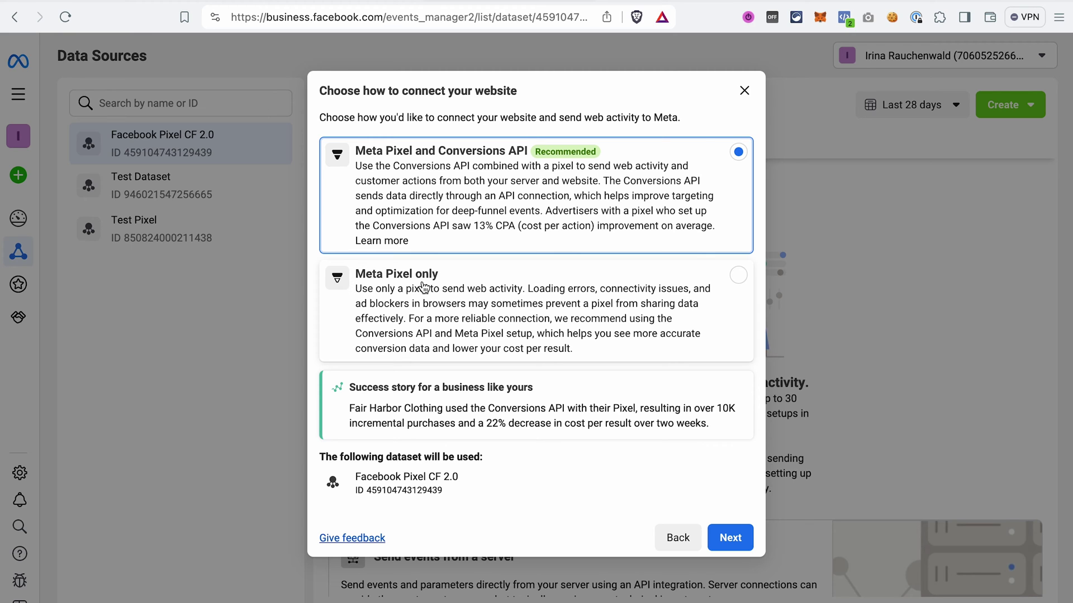
left_click(740, 277)
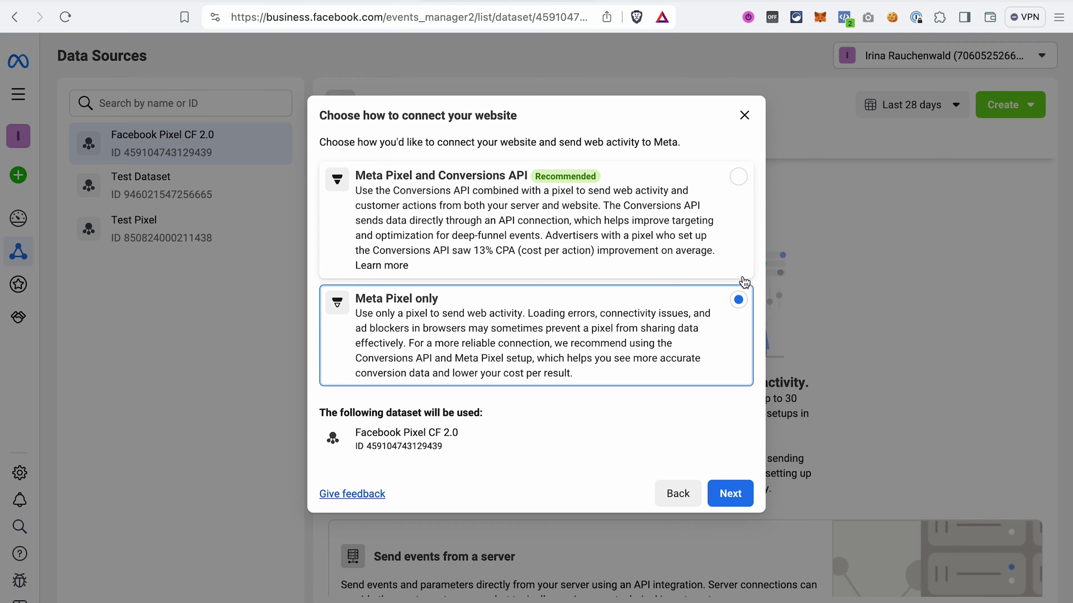
left_click(731, 495)
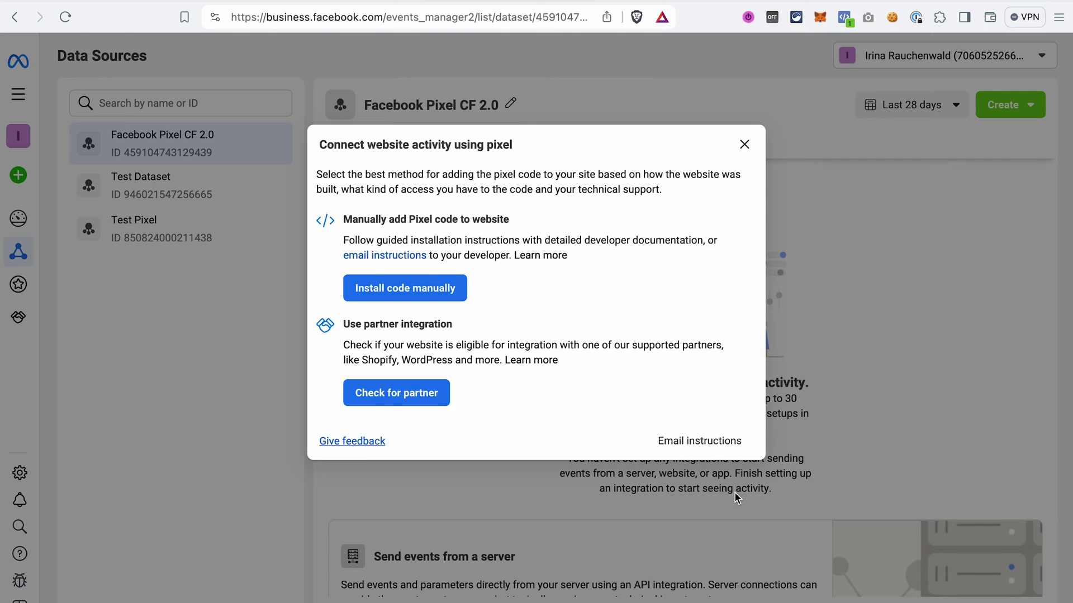
- Choose manual code installation and copy the pixel's base code into a blank note in the notes app
left_click(412, 294)
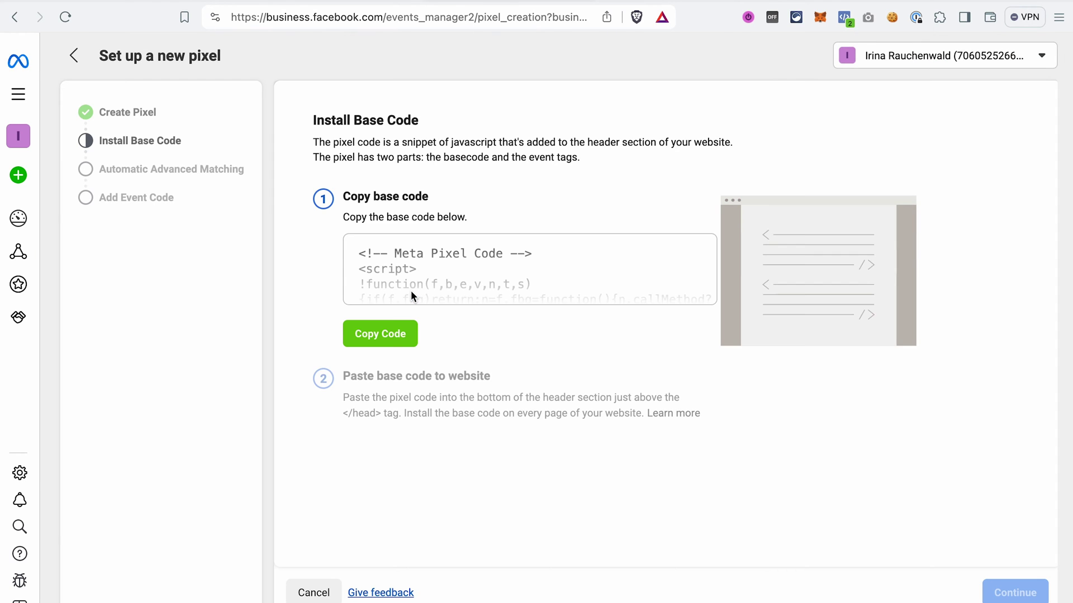
left_click(371, 338)
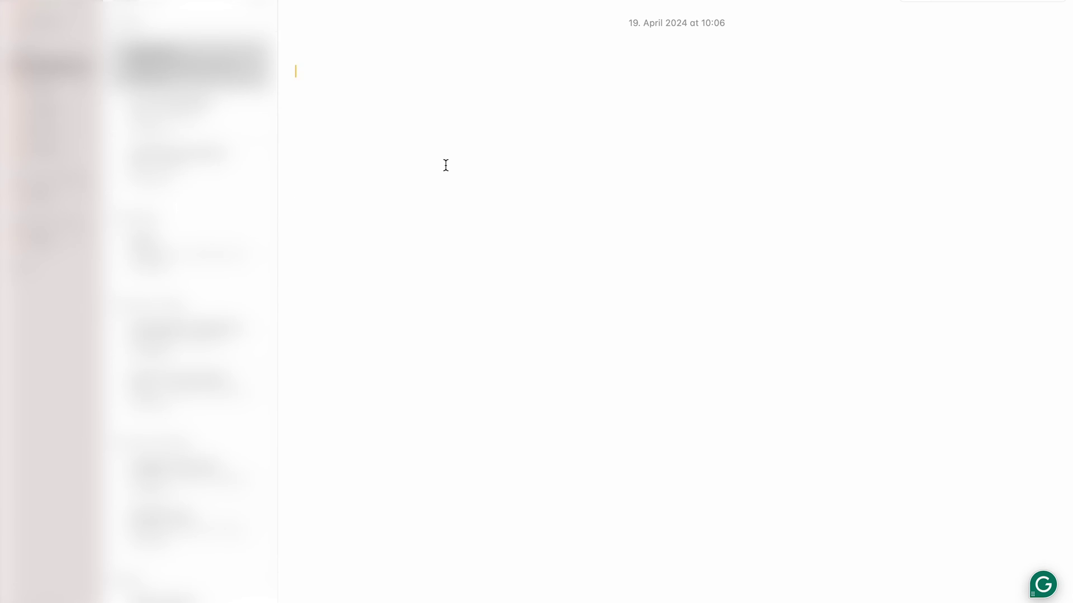
key("super+v")
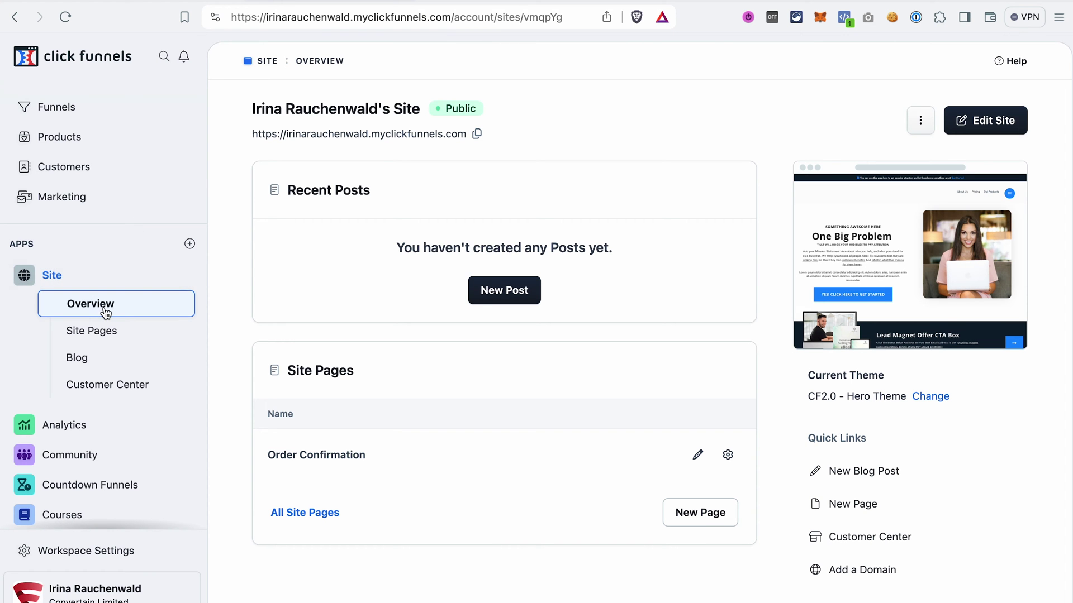
- In the ClickFunnels site settings, paste the new pixel's ID as the Facebook Pixel ID and update the site
left_click(920, 124)
left_click(855, 182)
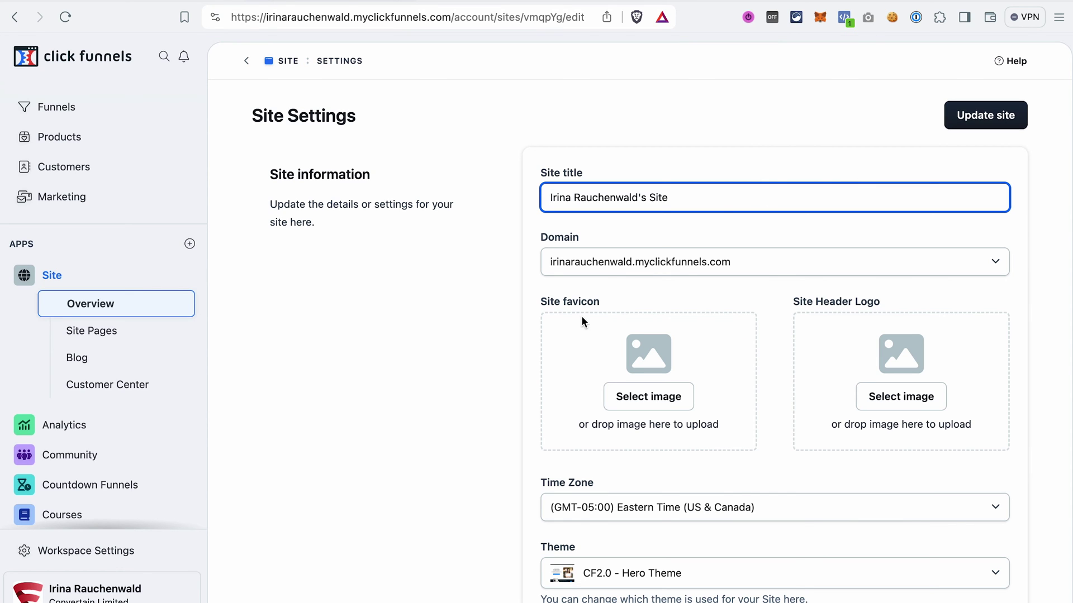
scroll(581, 316, "down", 10)
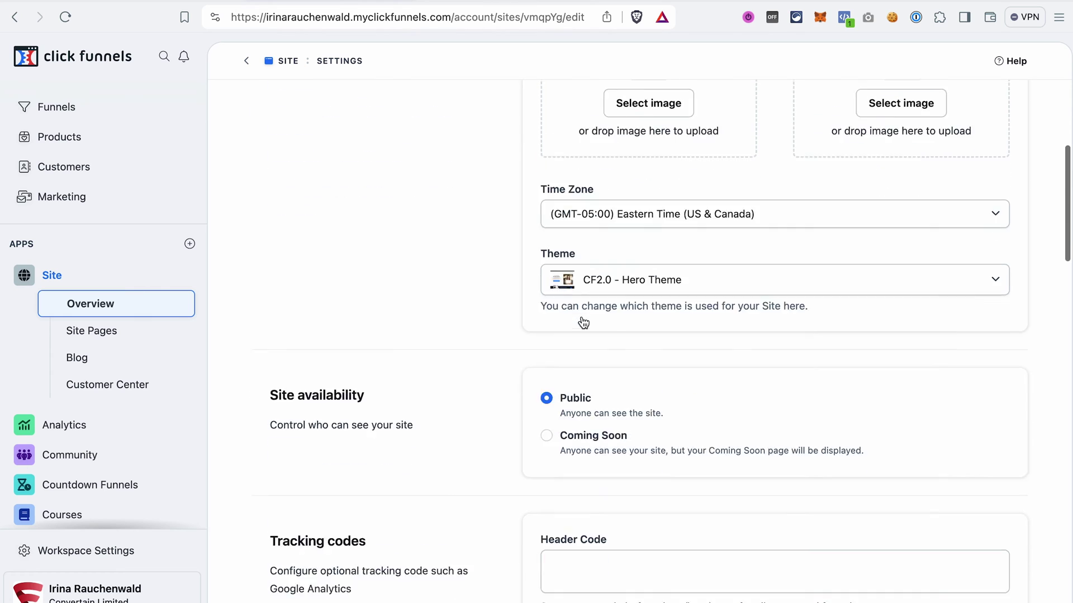
scroll(583, 322, "down", 4)
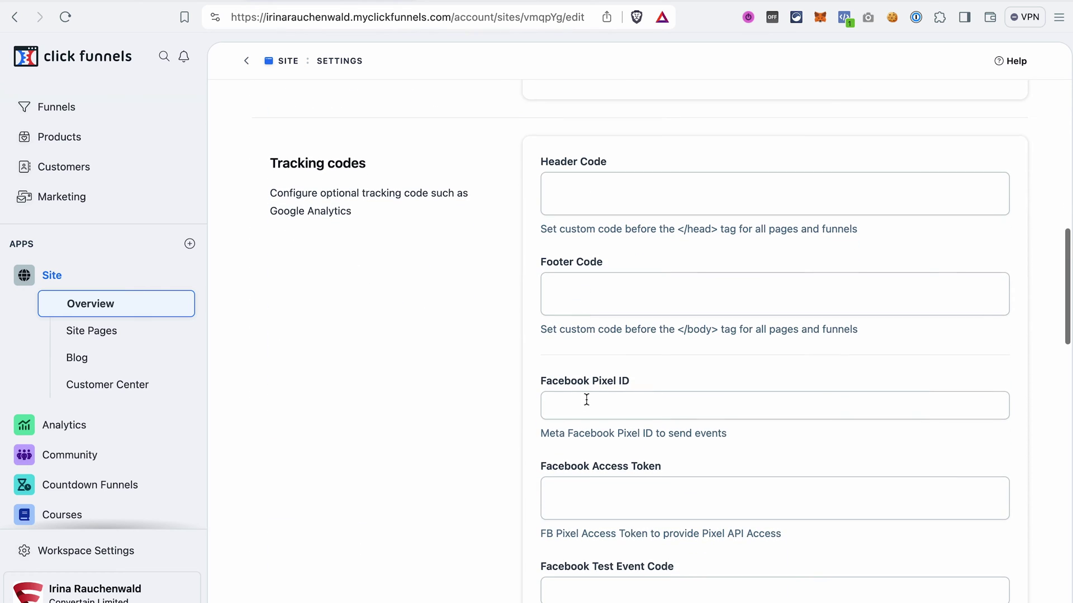
left_click(585, 404)
key("super+v")
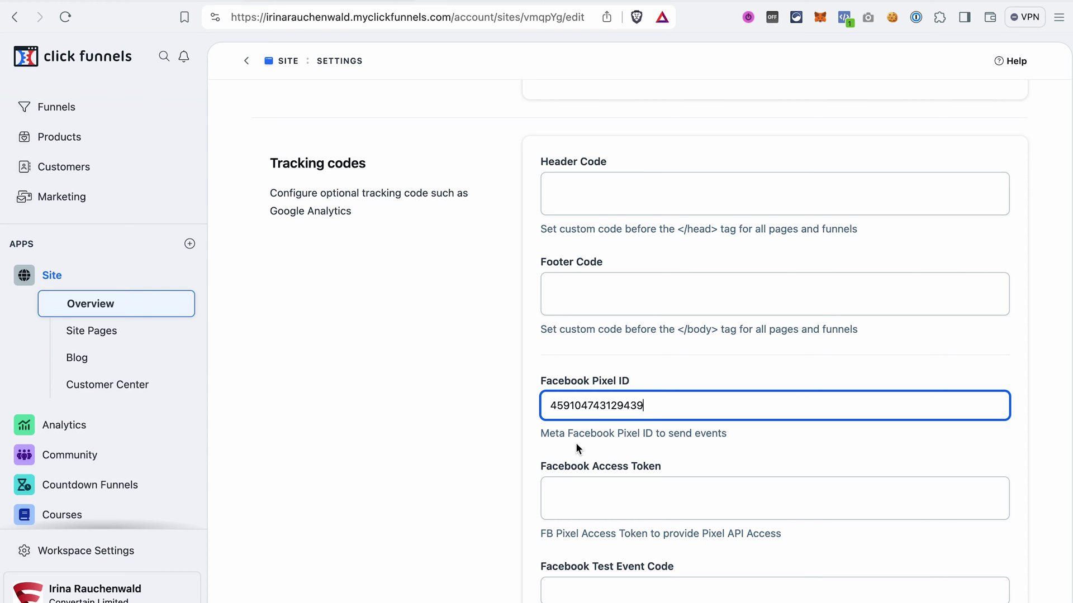
scroll(576, 445, "down", 12)
scroll(576, 443, "down", 9)
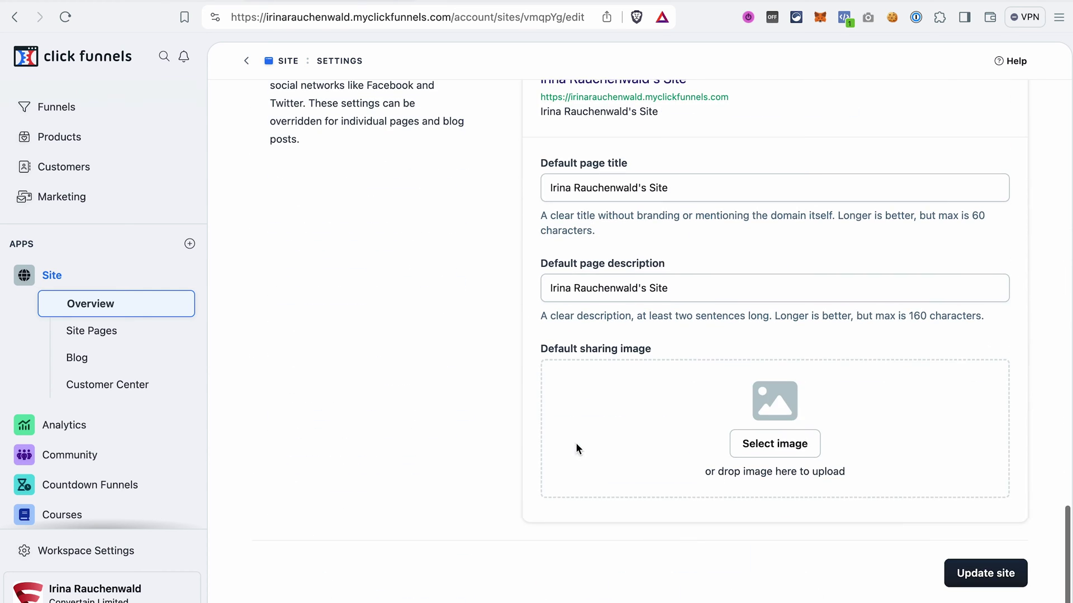
left_click(975, 574)
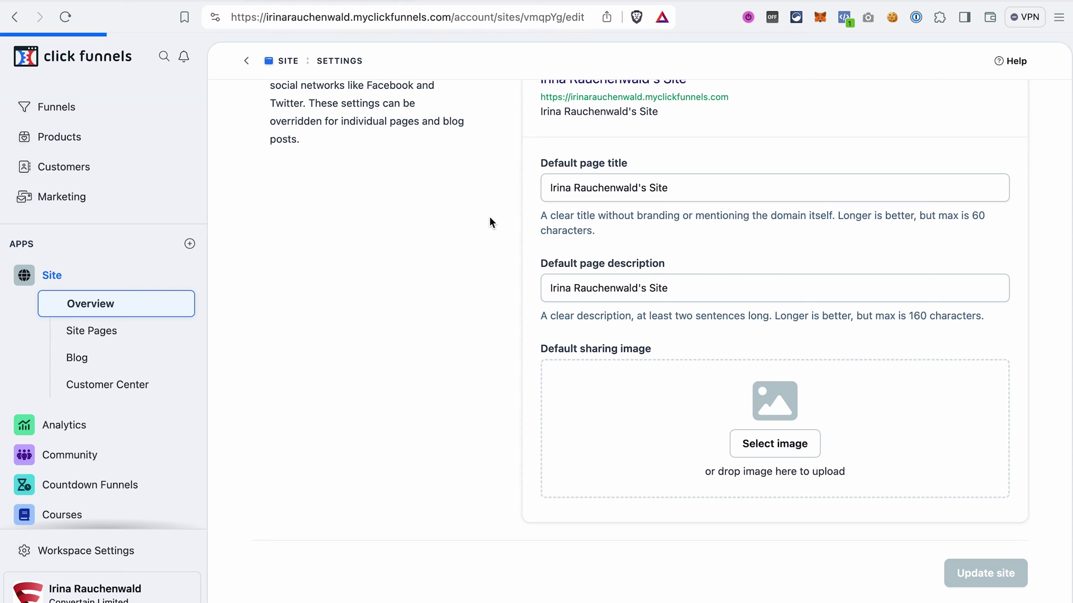
scroll(398, 314, "down", 10)
scroll(397, 314, "down", 4)
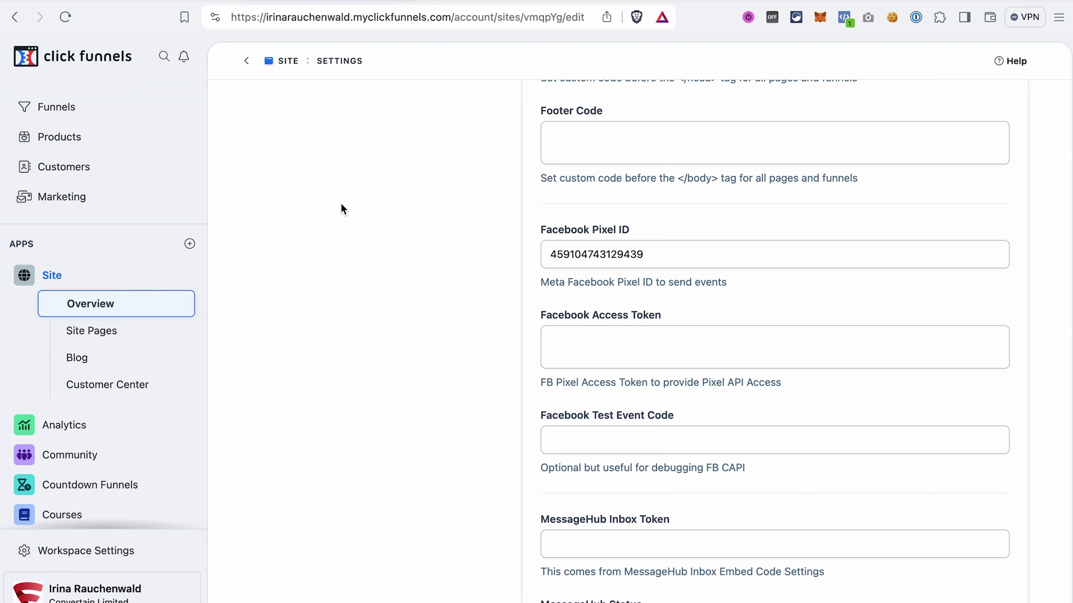
- Back in the Meta pixel setup, turn on Automatic Advanced Matching for Email and First and last name, and continue to the pixel overview
left_click(480, 1)
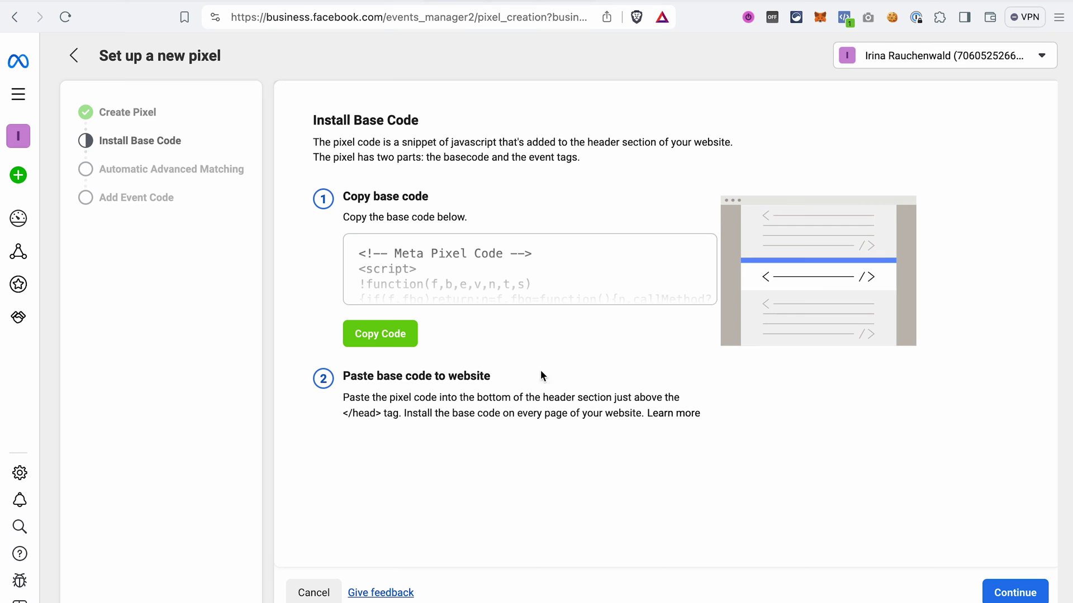
left_click(1012, 592)
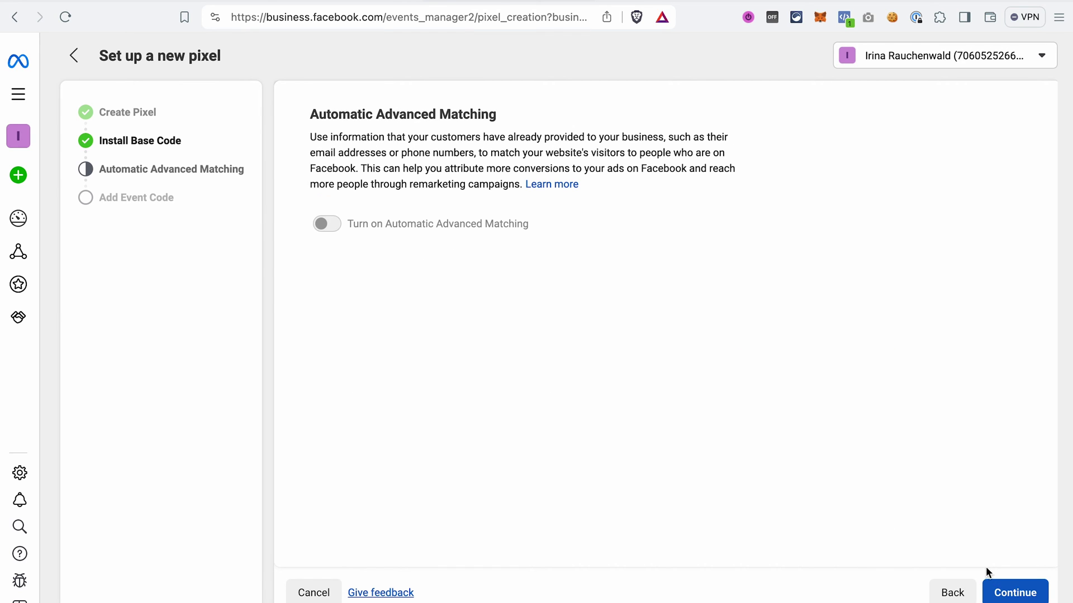
left_click(334, 226)
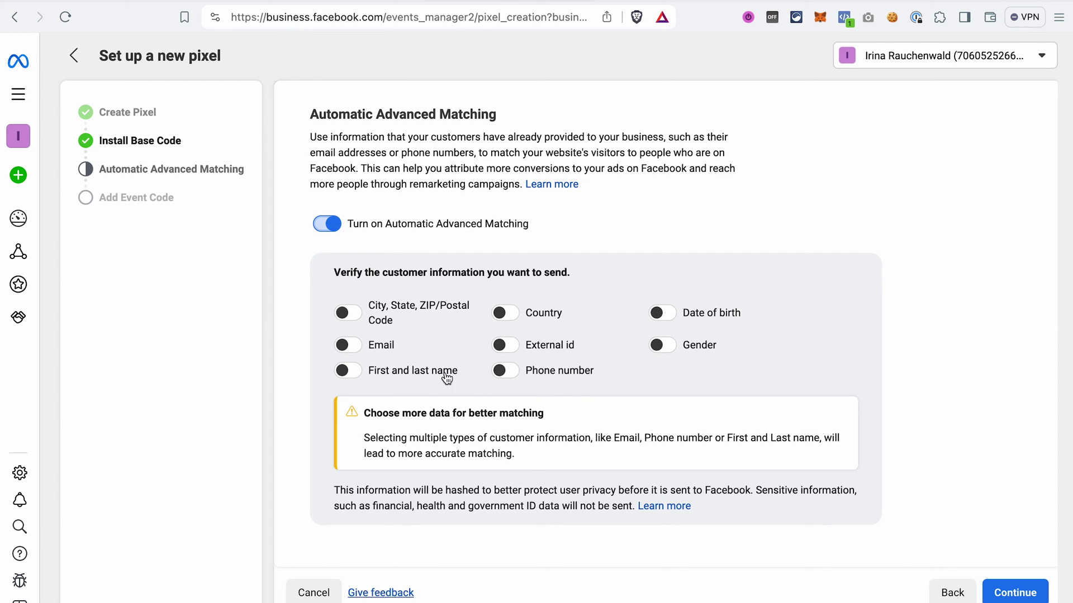
left_click(351, 345)
left_click(355, 371)
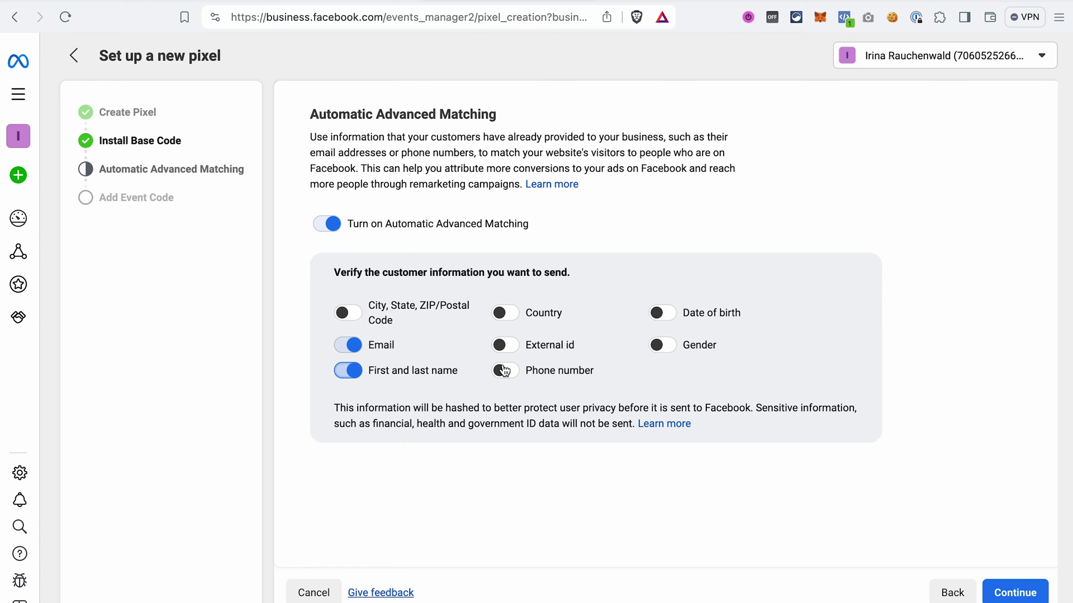
left_click(1015, 593)
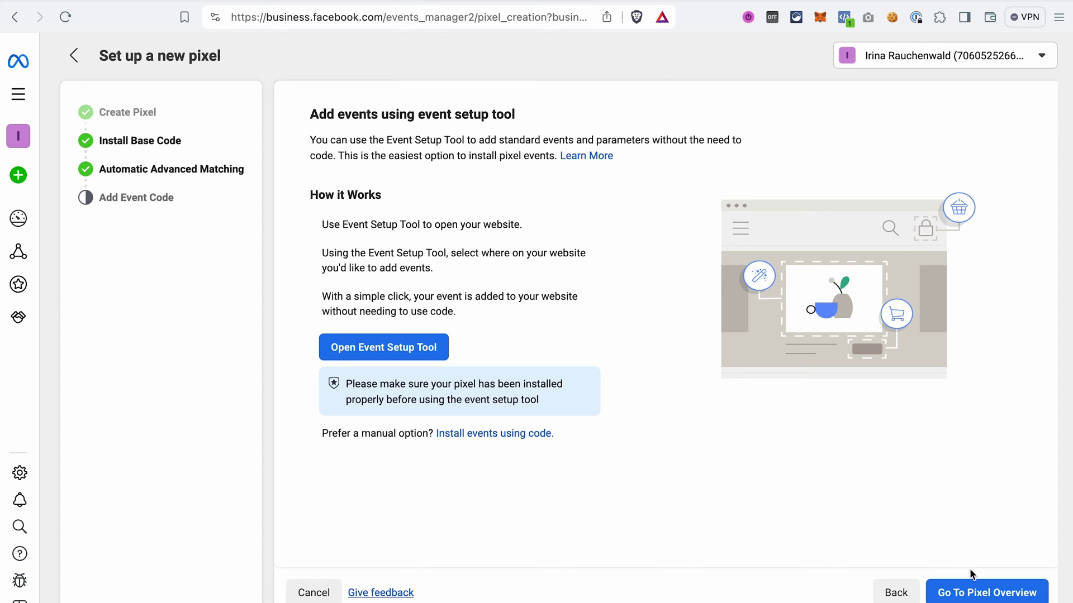
left_click(974, 595)
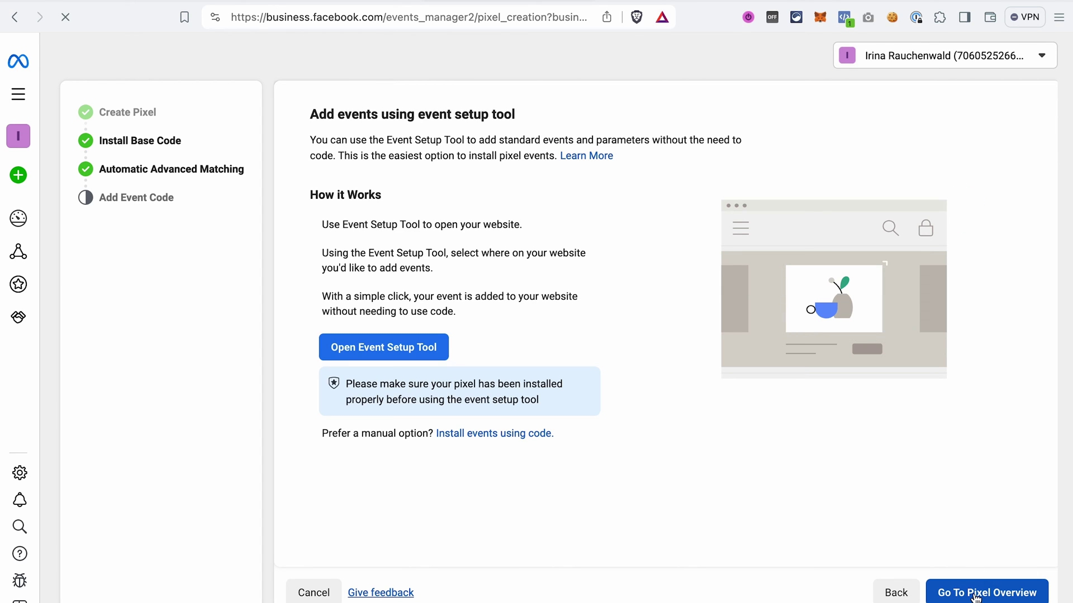